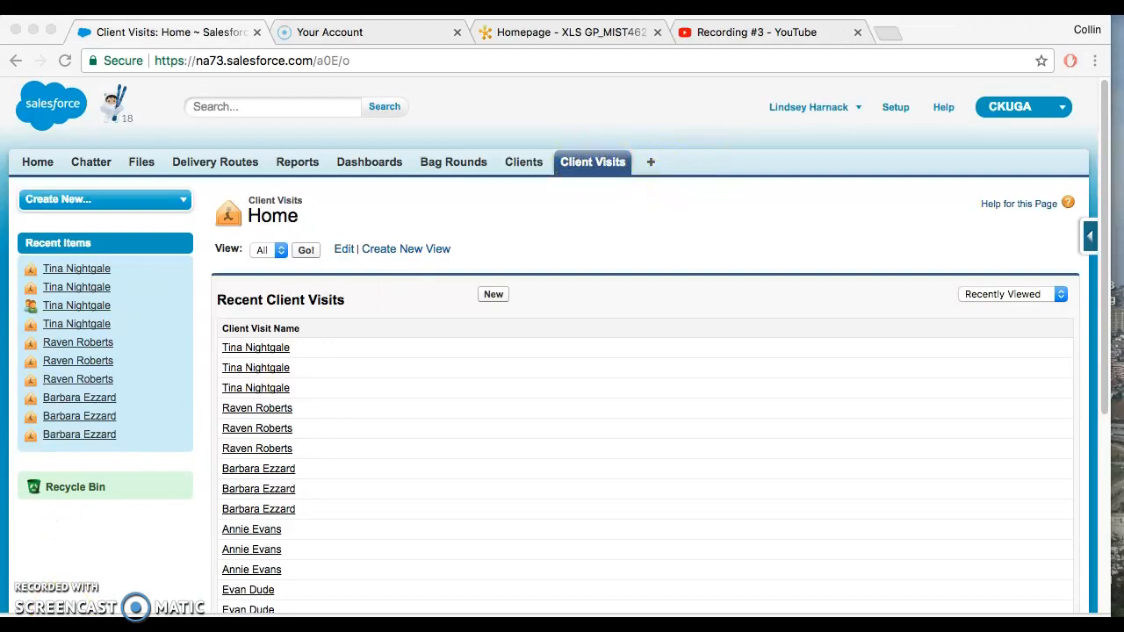
# Step: Start a new client visit record and assign the second recently viewed client through the Client lookup
pyautogui.click(463, 305)
pyautogui.click(491, 296)
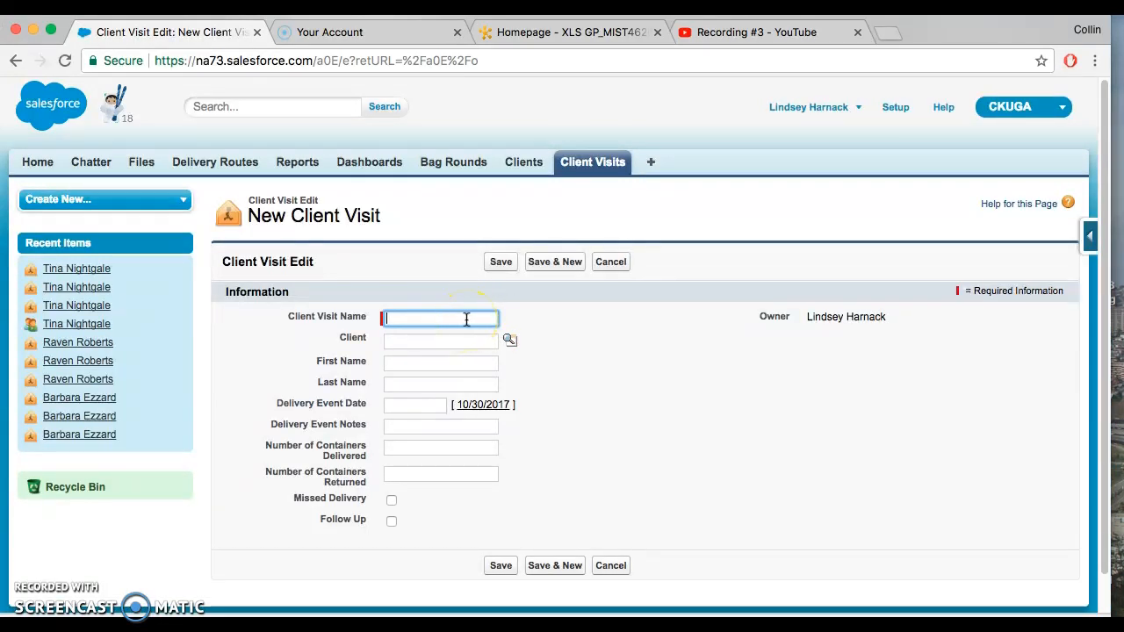
pyautogui.click(509, 341)
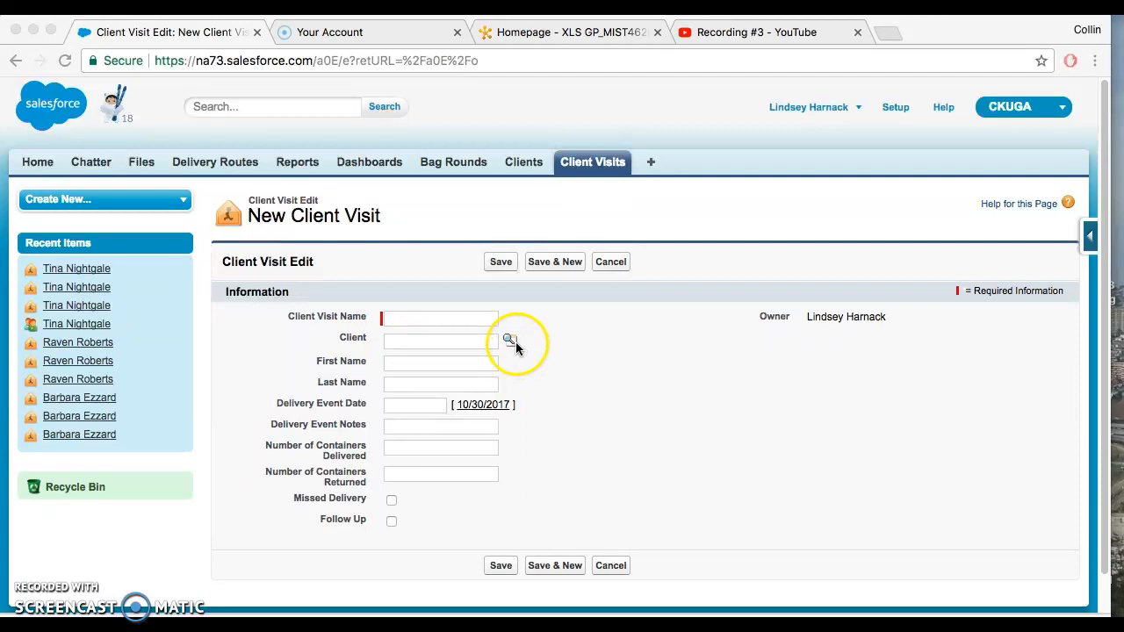
pyautogui.click(514, 342)
pyautogui.moveTo(504, 200); pyautogui.dragTo(810, 94)
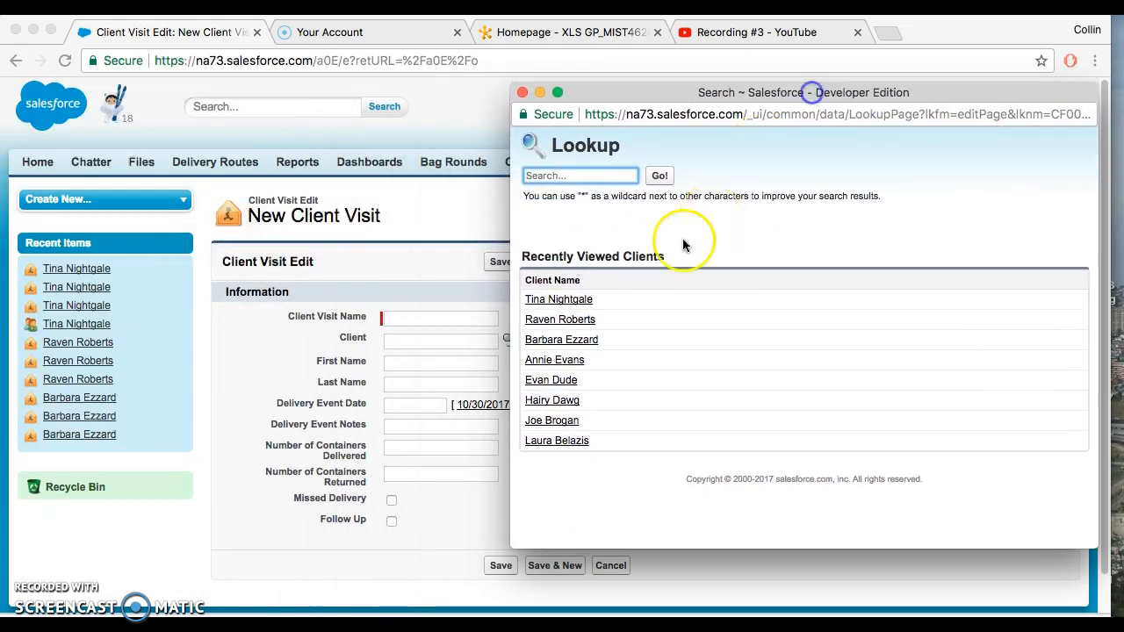
pyautogui.click(557, 321)
# Step: Enter the client's full name as the Client Visit Name and fill in the matching First Name and Last Name fields
pyautogui.click(395, 321)
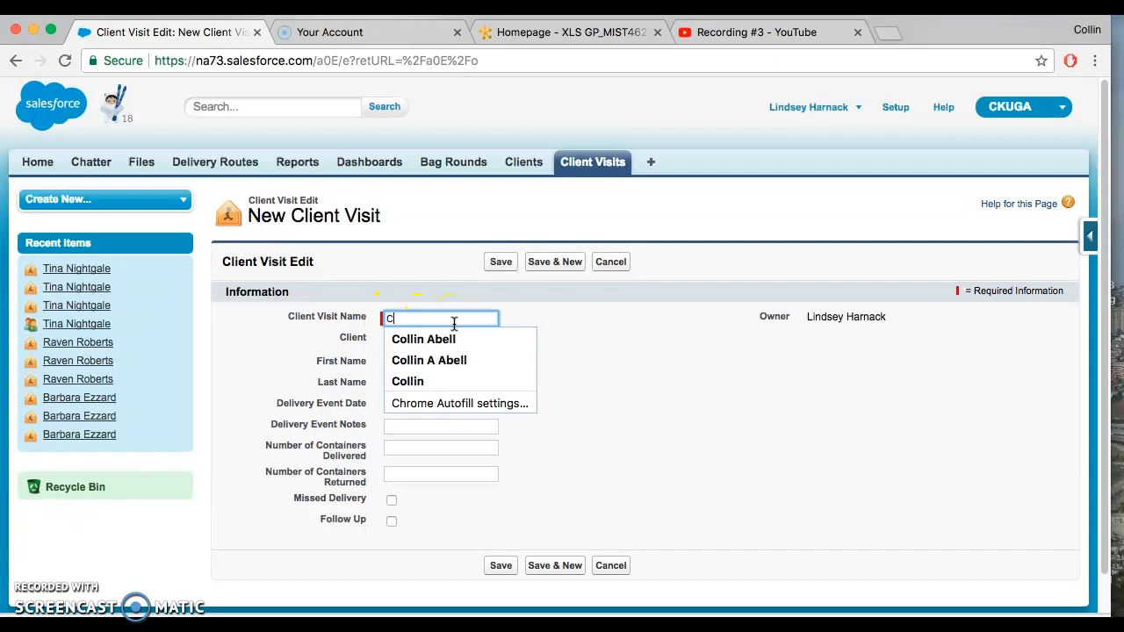
pyautogui.press('Tab')
pyautogui.press('Tab')
pyautogui.press('Tab')
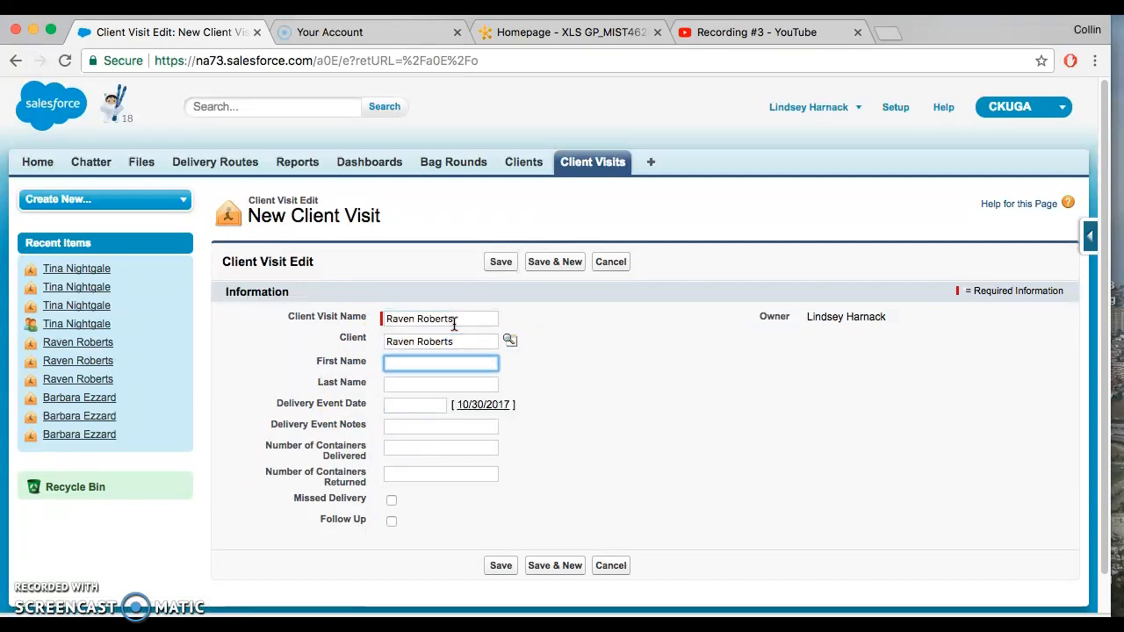
pyautogui.press('Tab')
pyautogui.press('Tab')
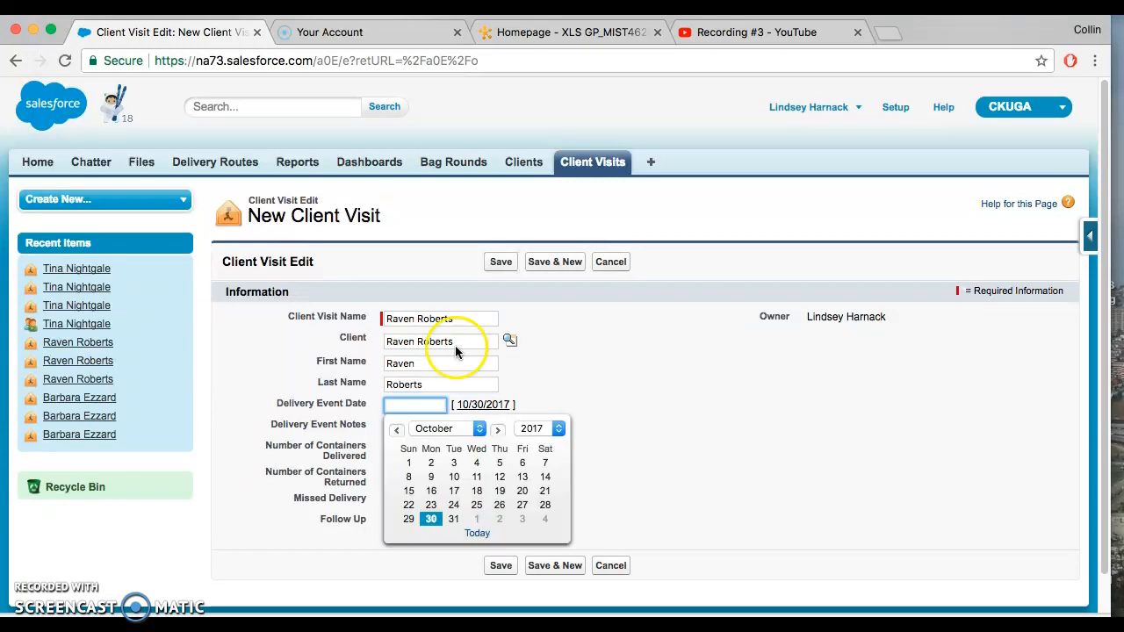
# Step: Set the Delivery Event Date to 10/28/2017 and enter notes that the client, by full name, "wants to decrease dairy consumption"
pyautogui.click(545, 507)
pyautogui.click(447, 427)
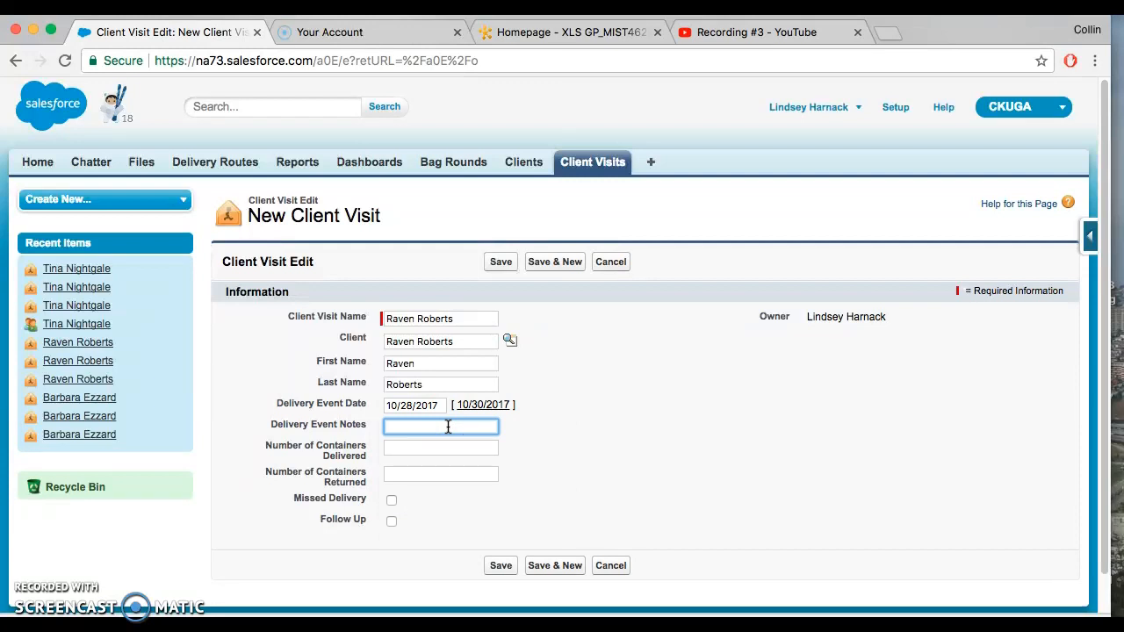
pyautogui.press('Tab')
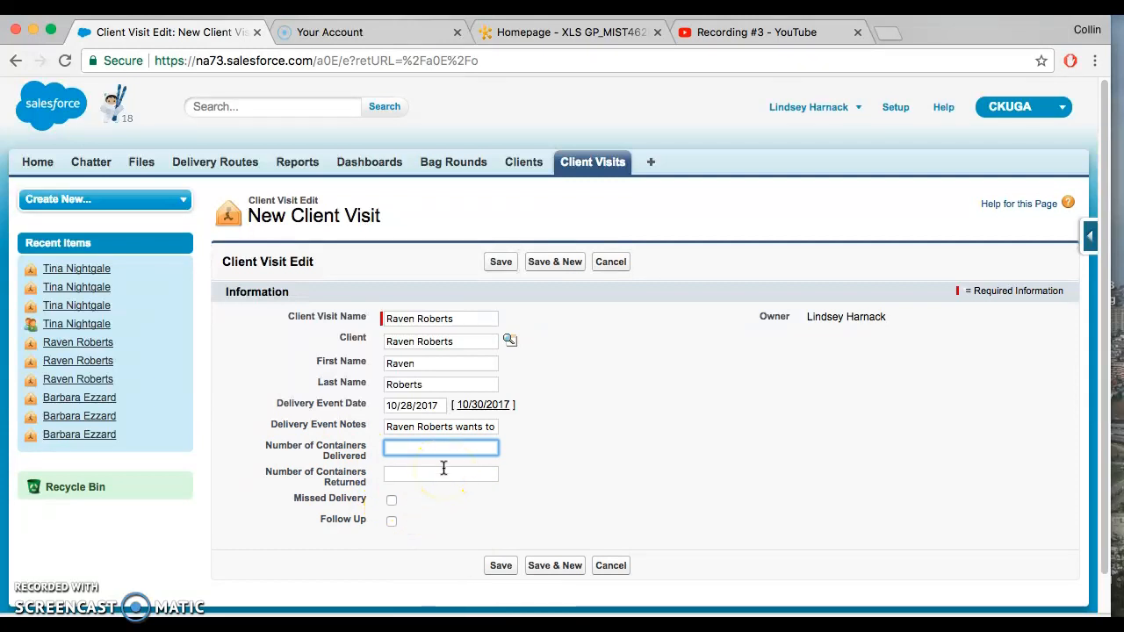
# Step: Set 2 containers delivered and 0 returned, mark the visit for Follow Up, and save the record
pyautogui.write('2')
pyautogui.press('Tab')
pyautogui.write('0')
pyautogui.press('Tab')
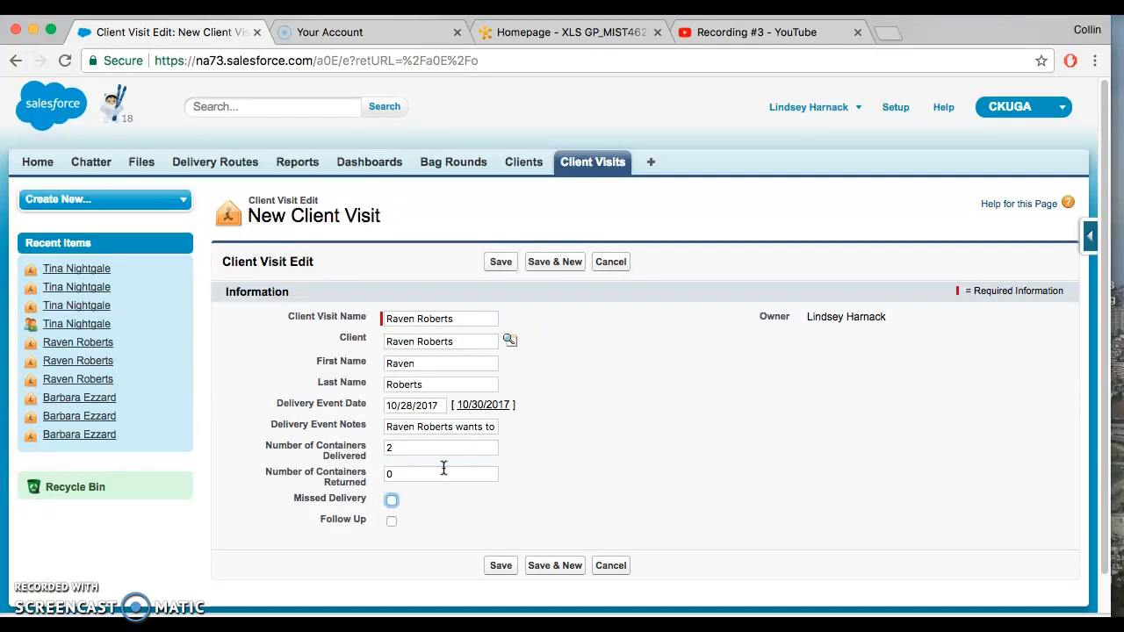
pyautogui.click(392, 522)
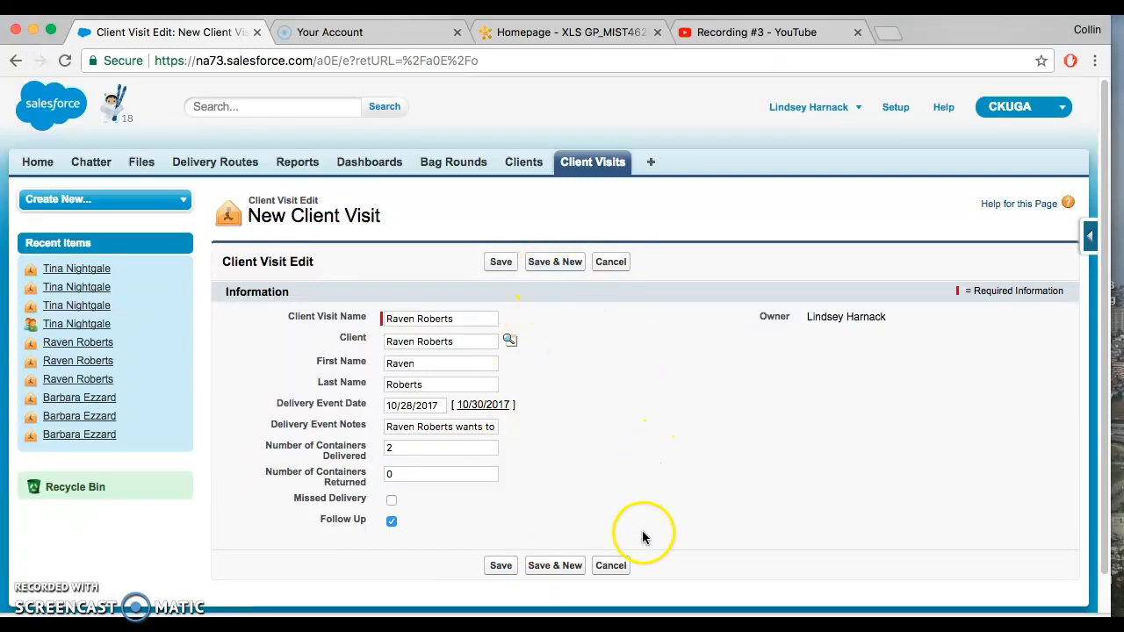
pyautogui.click(500, 565)
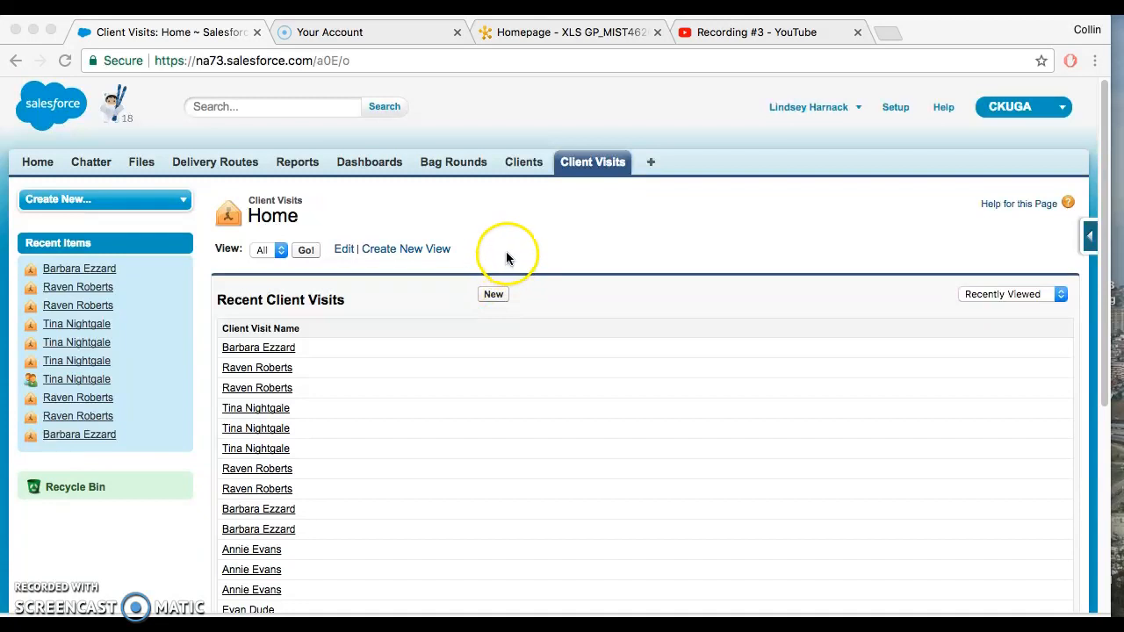
# Step: List all client visits and examine the details of two existing visits, the fifth and the fourteenth in the list
pyautogui.click(582, 171)
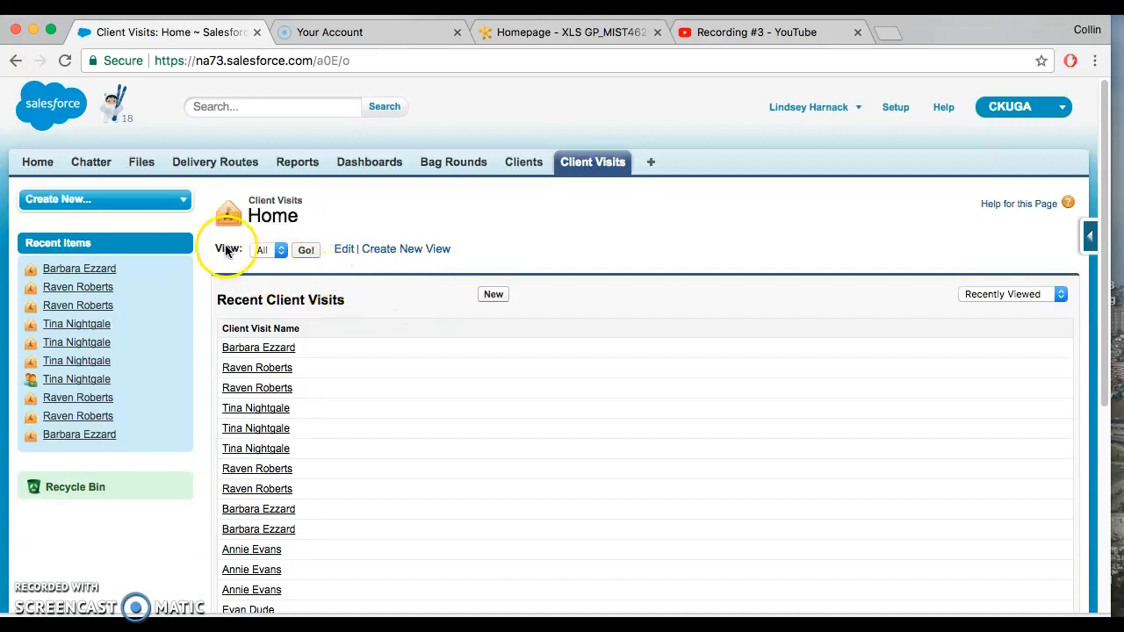
pyautogui.click(262, 253)
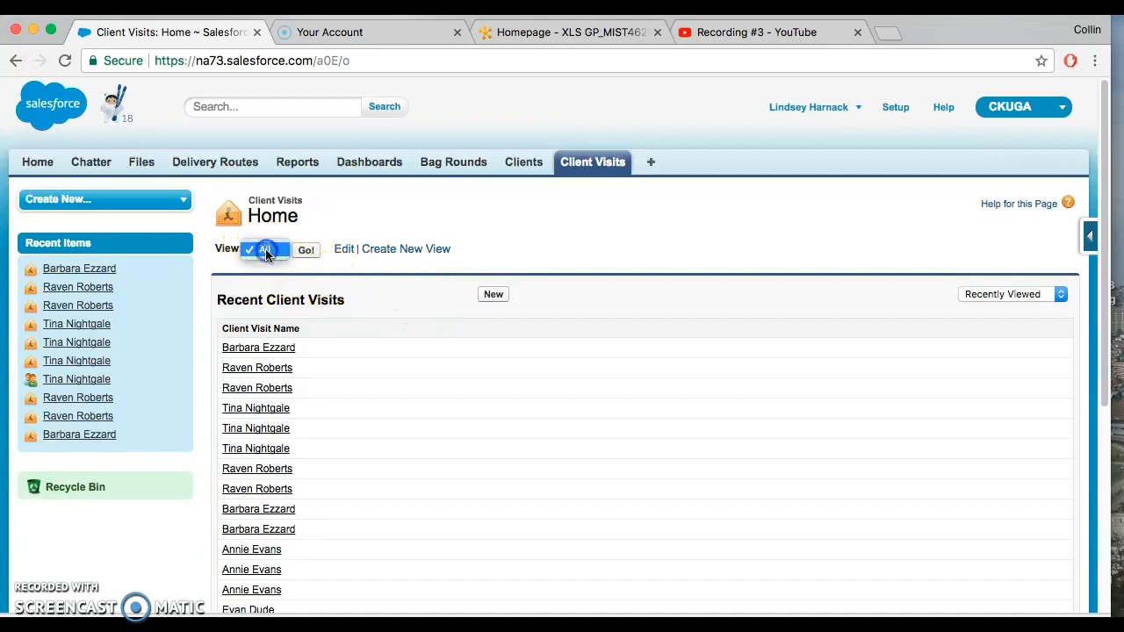
pyautogui.click(307, 251)
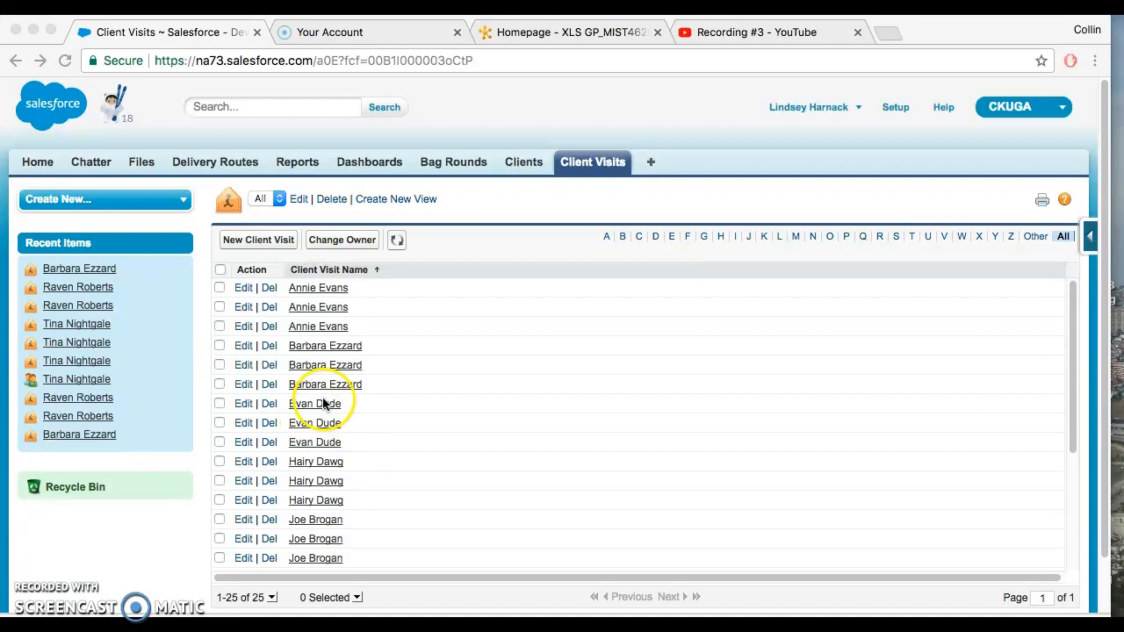
pyautogui.scroll(-10, 329, 453)
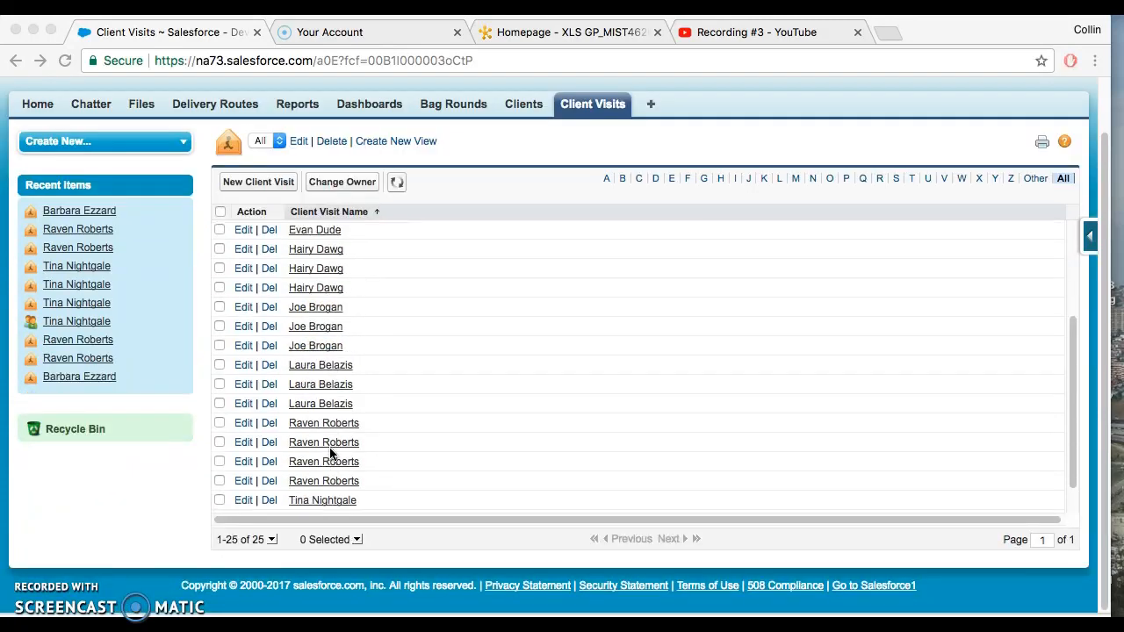
pyautogui.scroll(10, 331, 452)
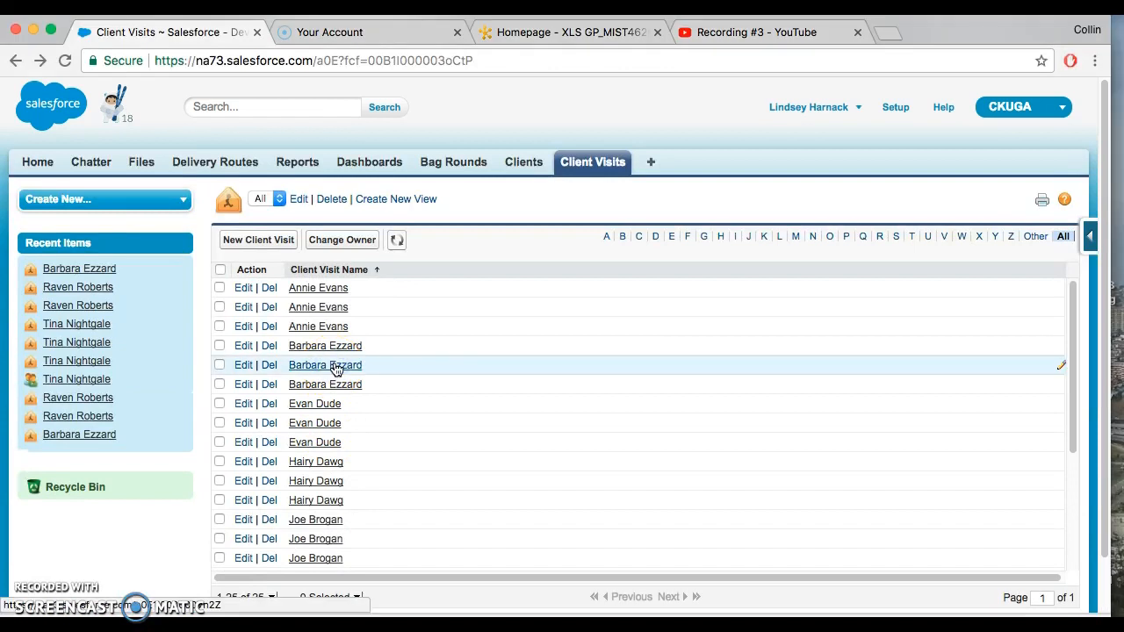
pyautogui.click(336, 368)
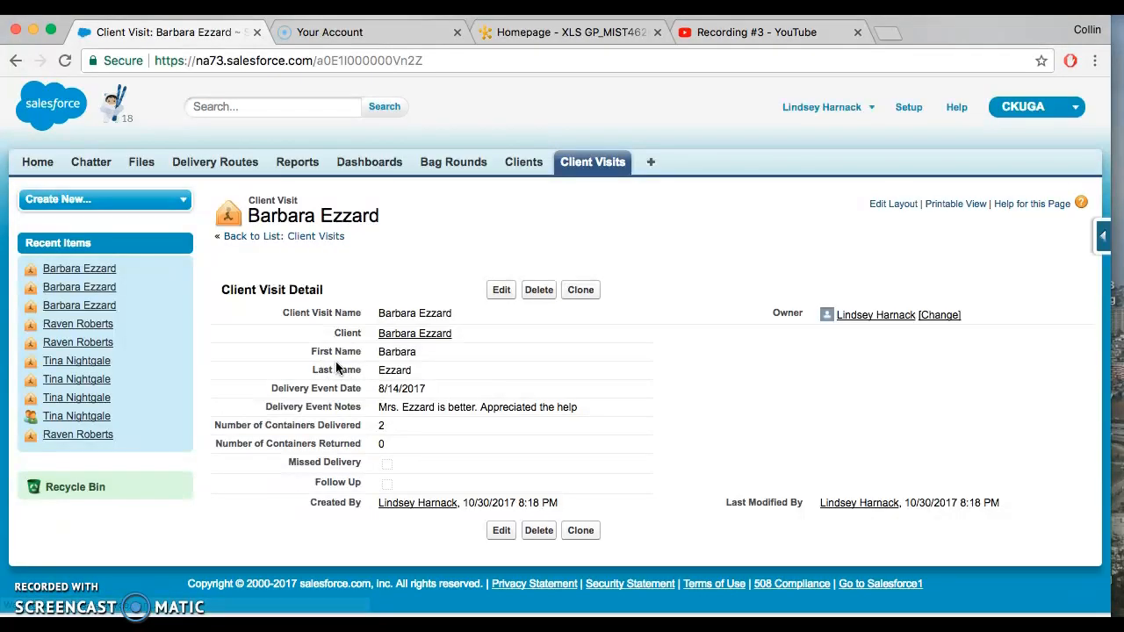
pyautogui.click(17, 62)
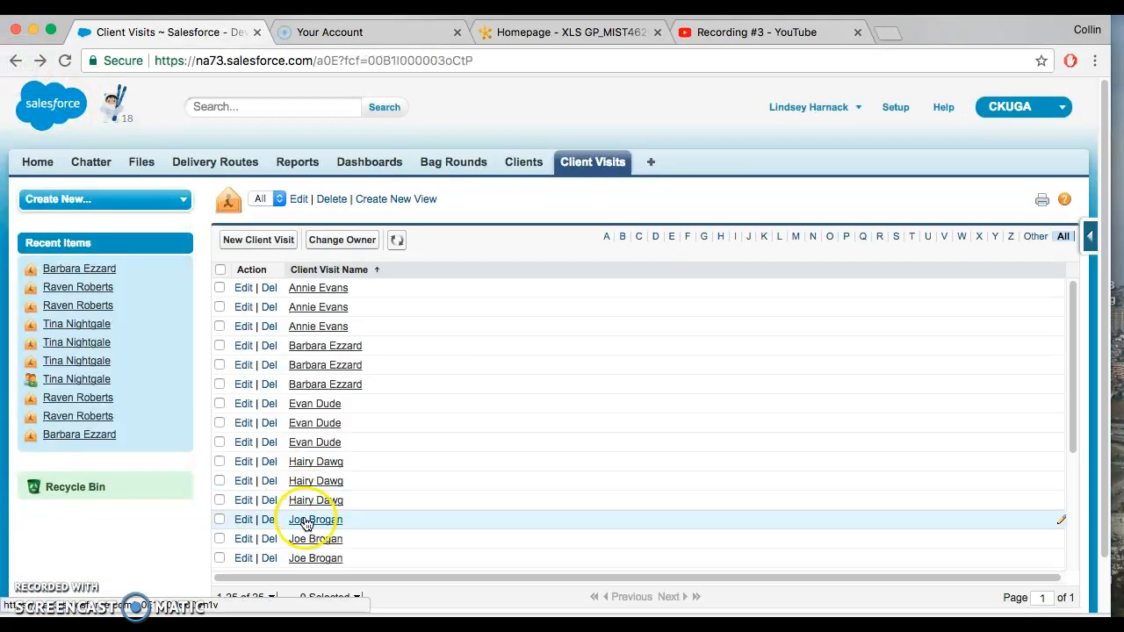
pyautogui.click(317, 539)
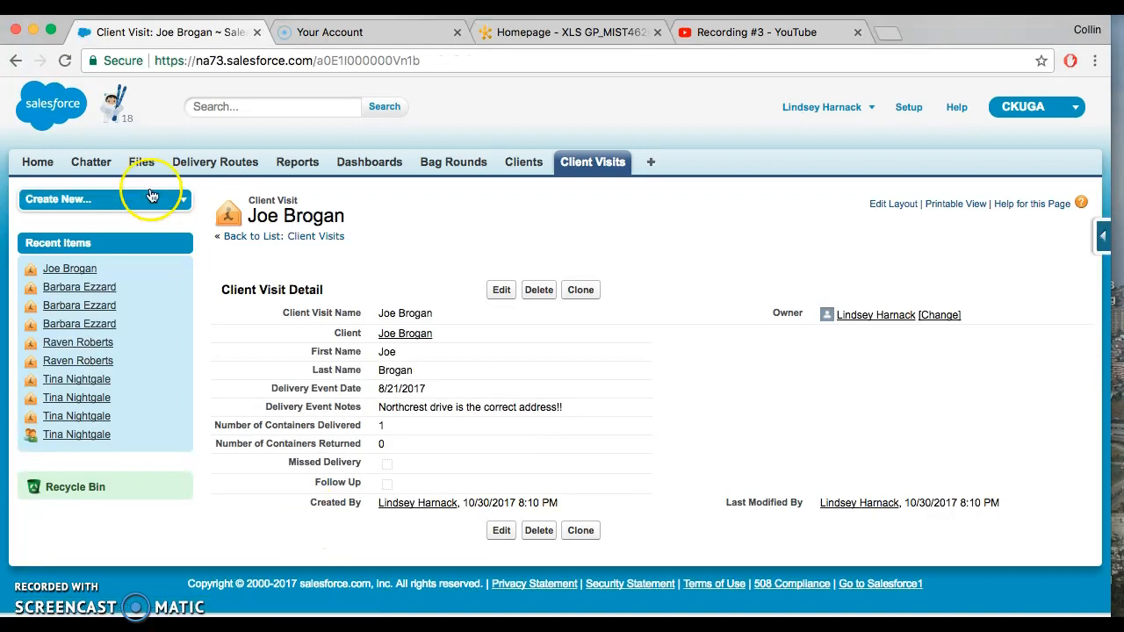
pyautogui.click(17, 63)
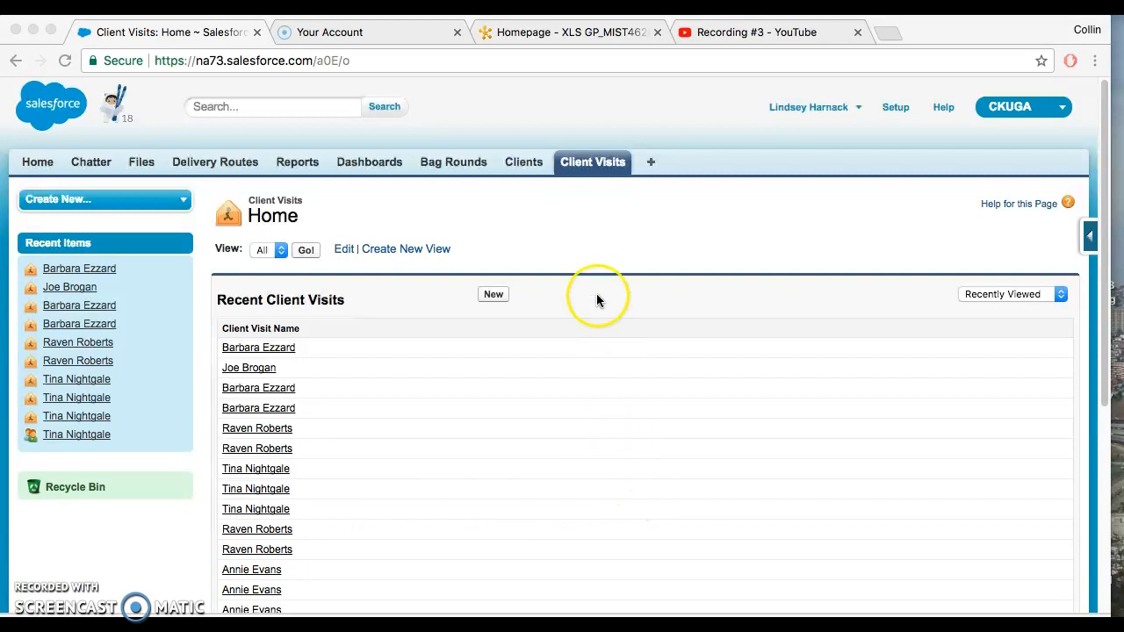
# Step: Display the list of all client visits using the All view
pyautogui.click(592, 161)
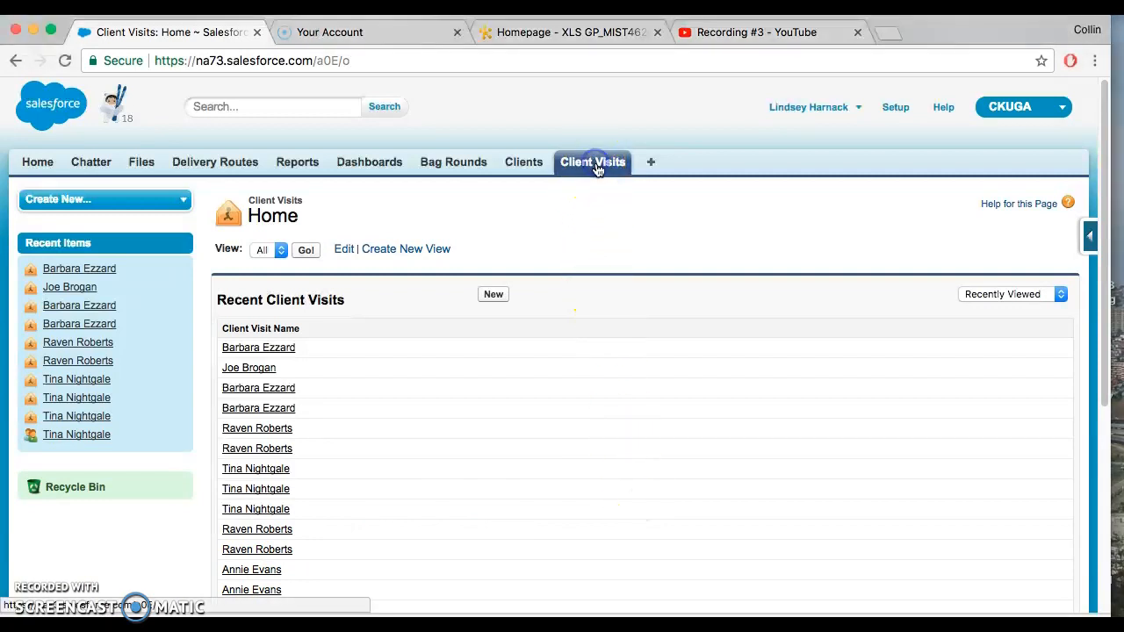
pyautogui.click(266, 251)
pyautogui.click(306, 252)
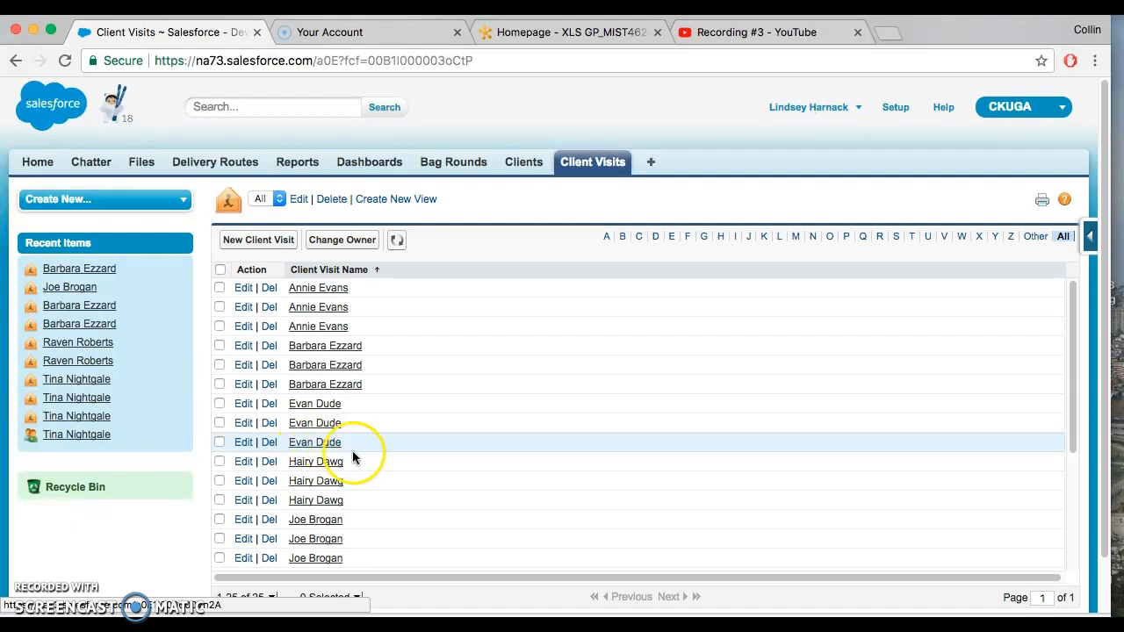
pyautogui.scroll(-3, 374, 377)
pyautogui.scroll(-3, 351, 455)
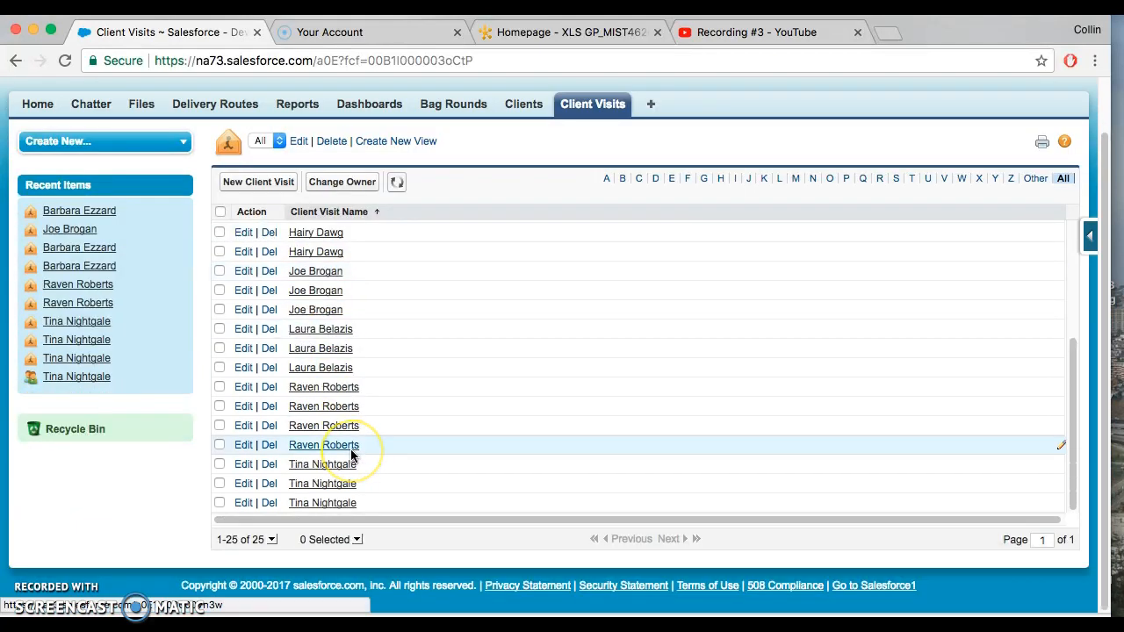
pyautogui.scroll(5, 351, 455)
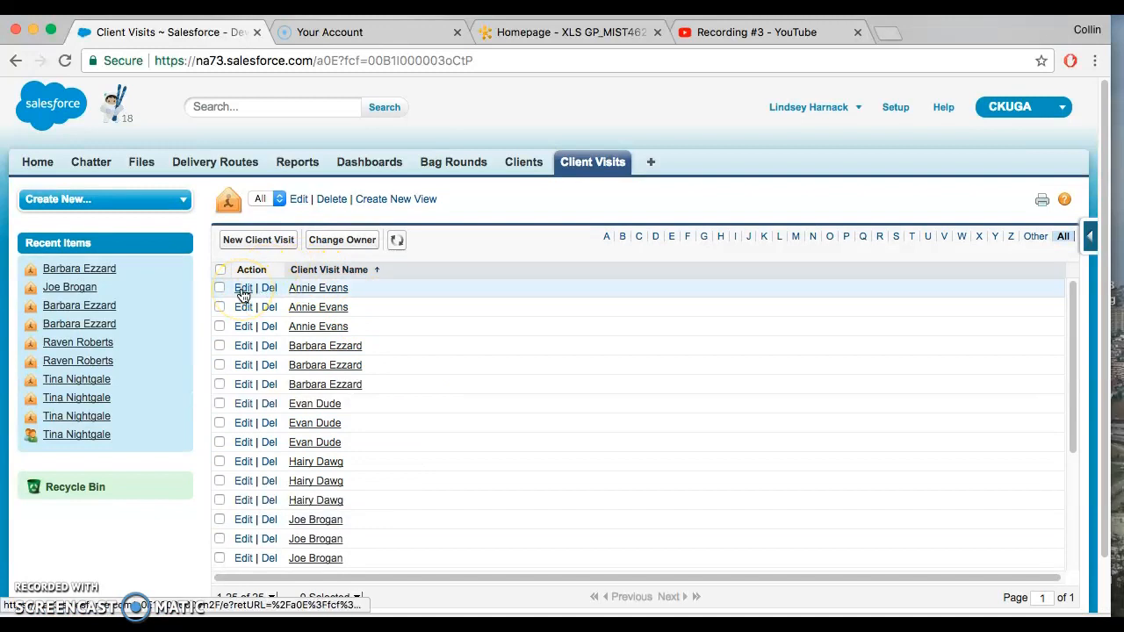
# Step: Edit the seventh visit in the list, marking it for Follow Up with Missed Delivery left off, and save it
pyautogui.click(242, 405)
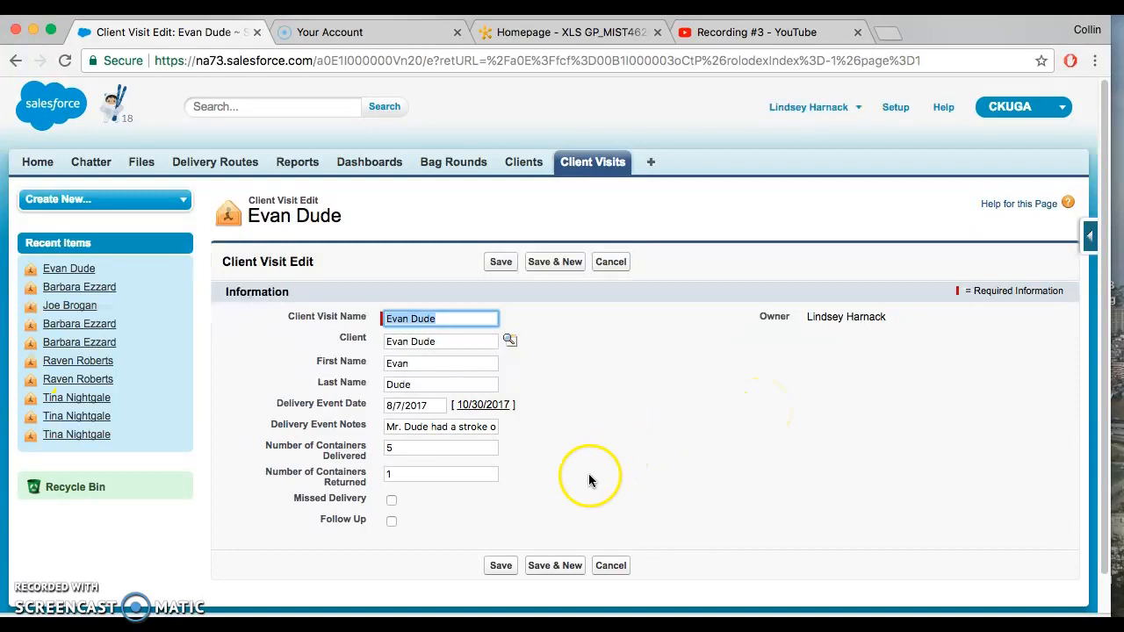
pyautogui.click(412, 474)
pyautogui.click(435, 503)
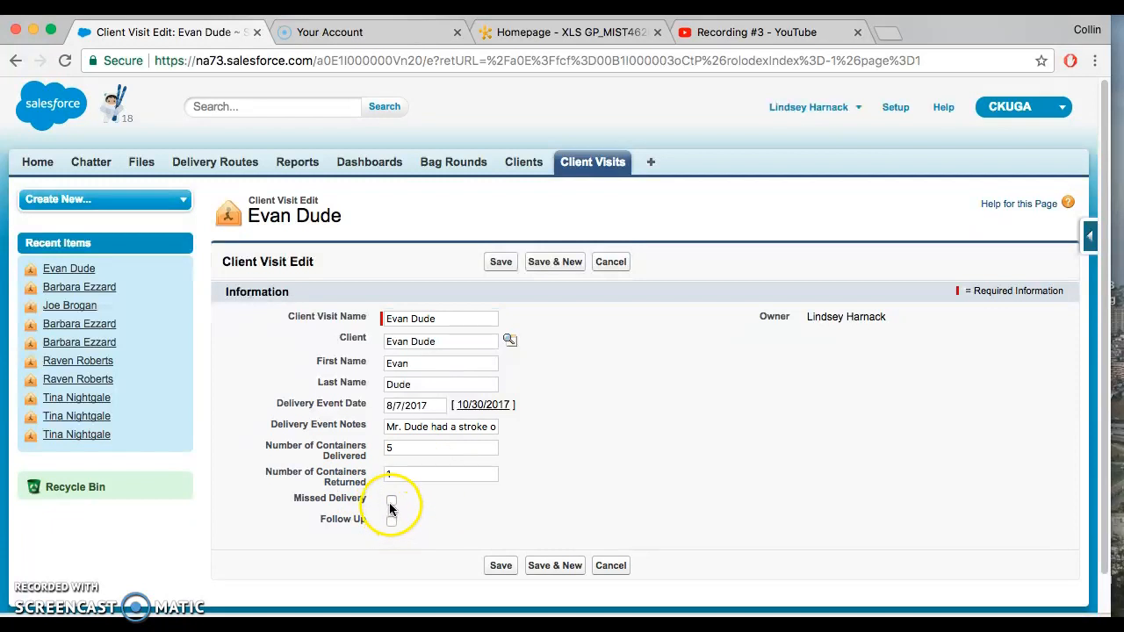
pyautogui.click(391, 500)
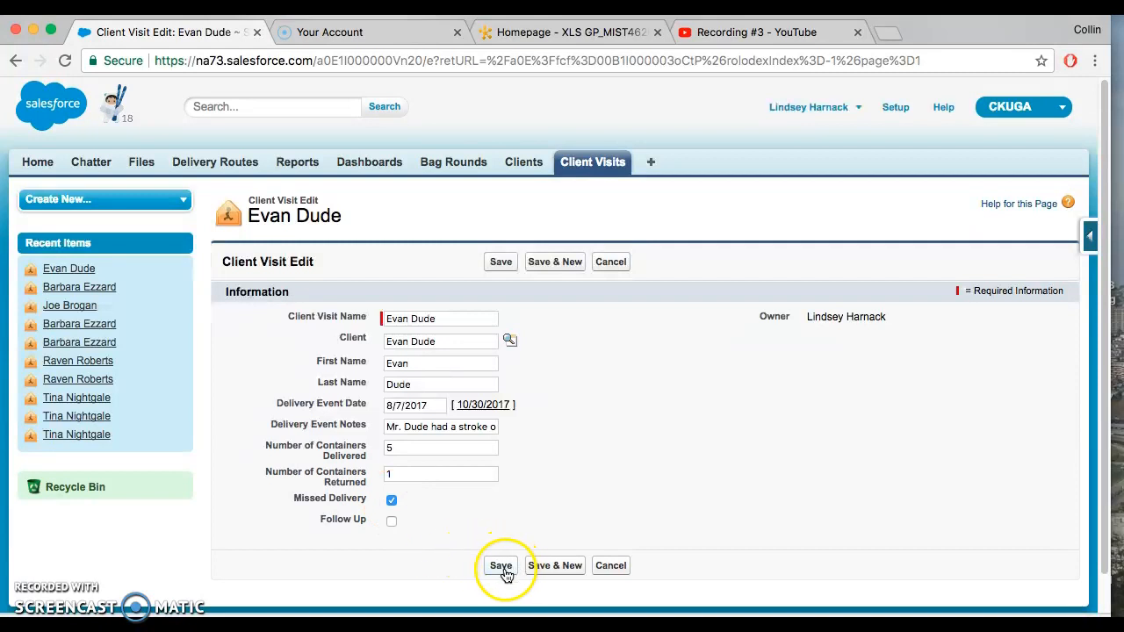
pyautogui.click(391, 499)
pyautogui.click(392, 523)
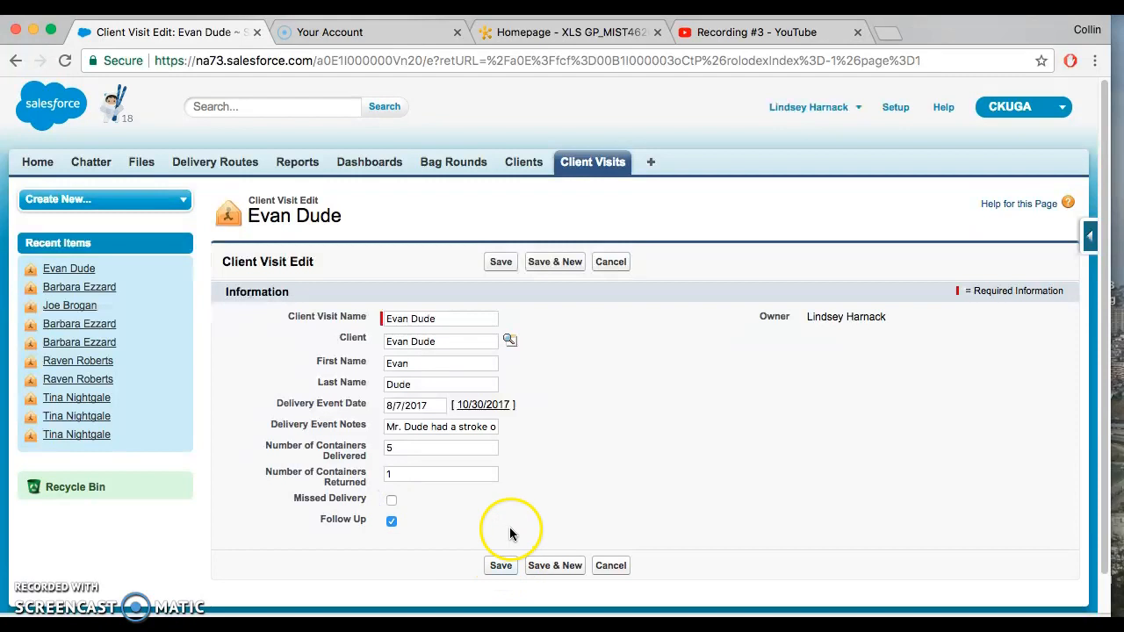
pyautogui.click(500, 566)
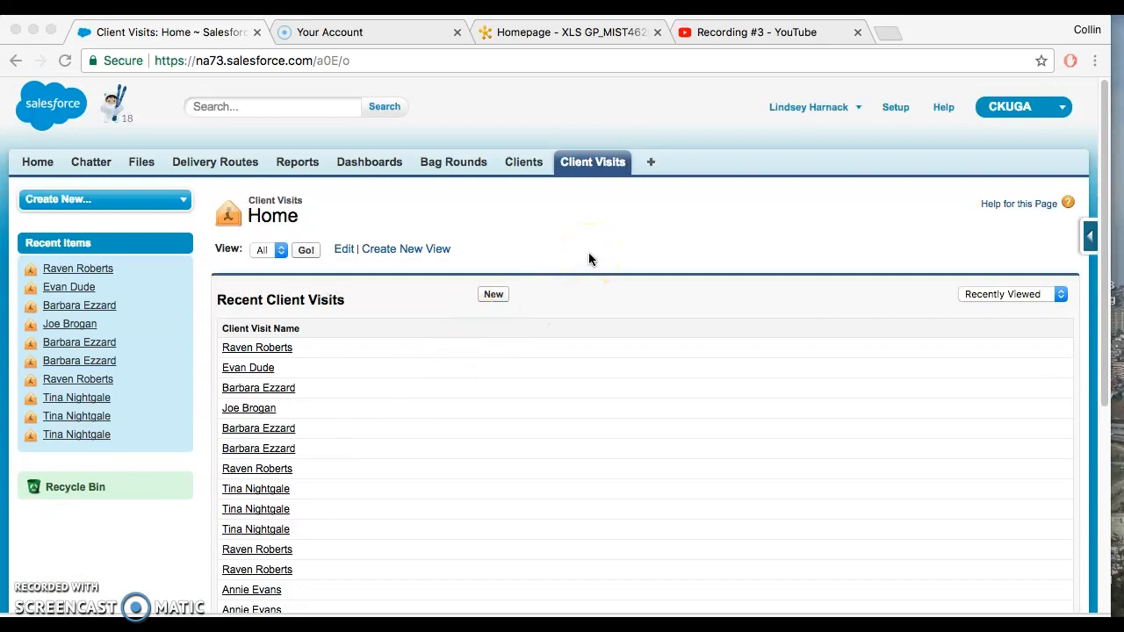
# Step: Return to the Client Visits home page and list all visits using the All view
pyautogui.click(595, 166)
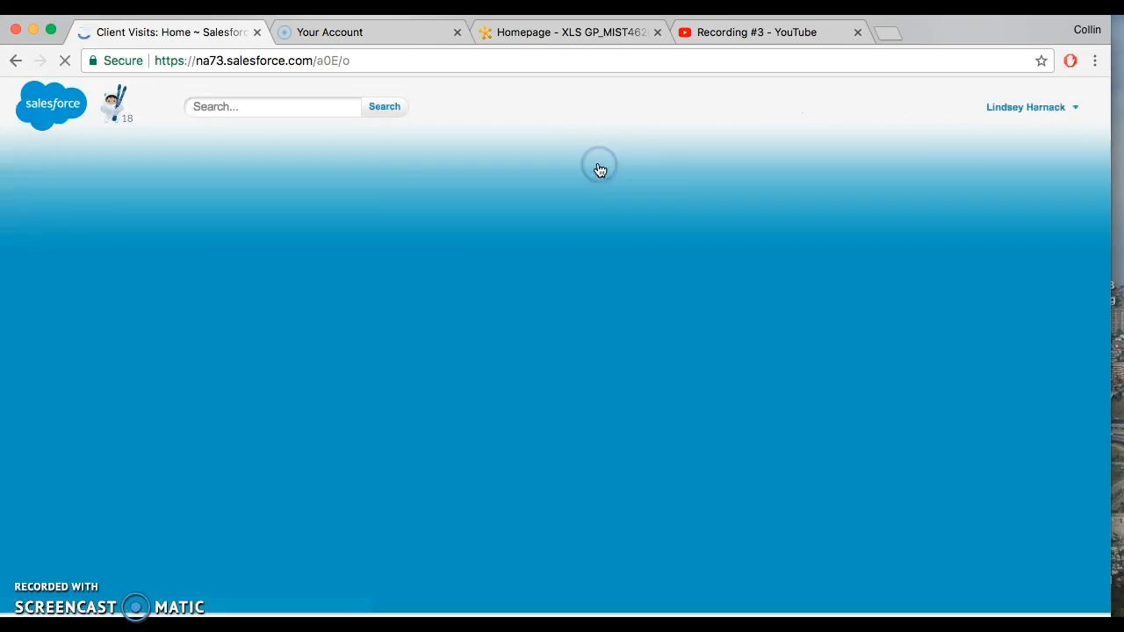
pyautogui.click(272, 250)
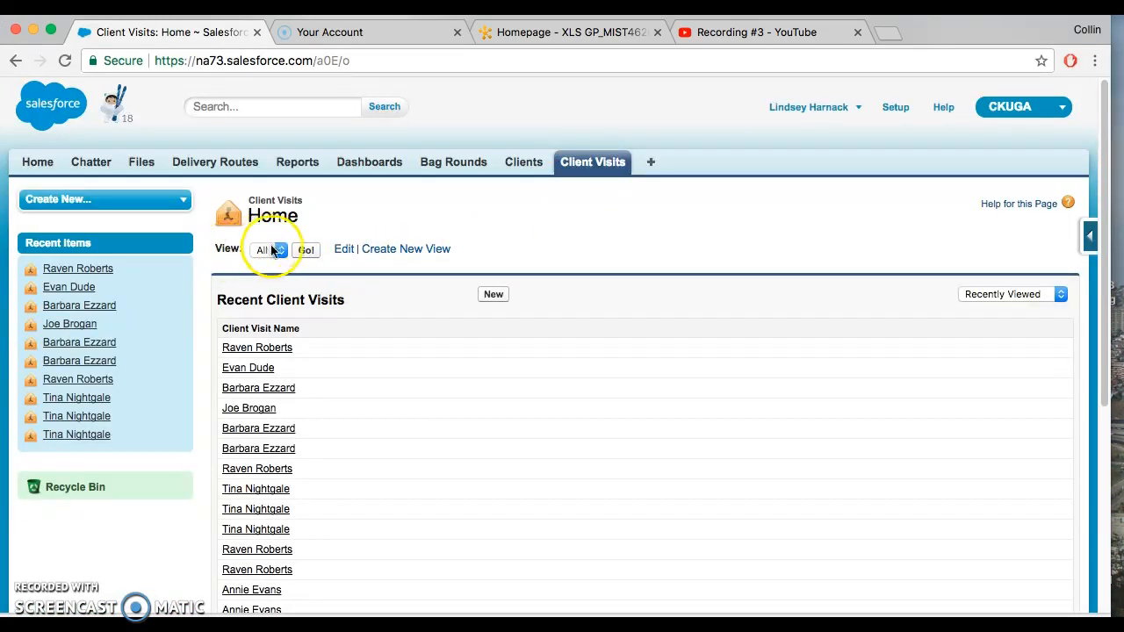
pyautogui.click(268, 250)
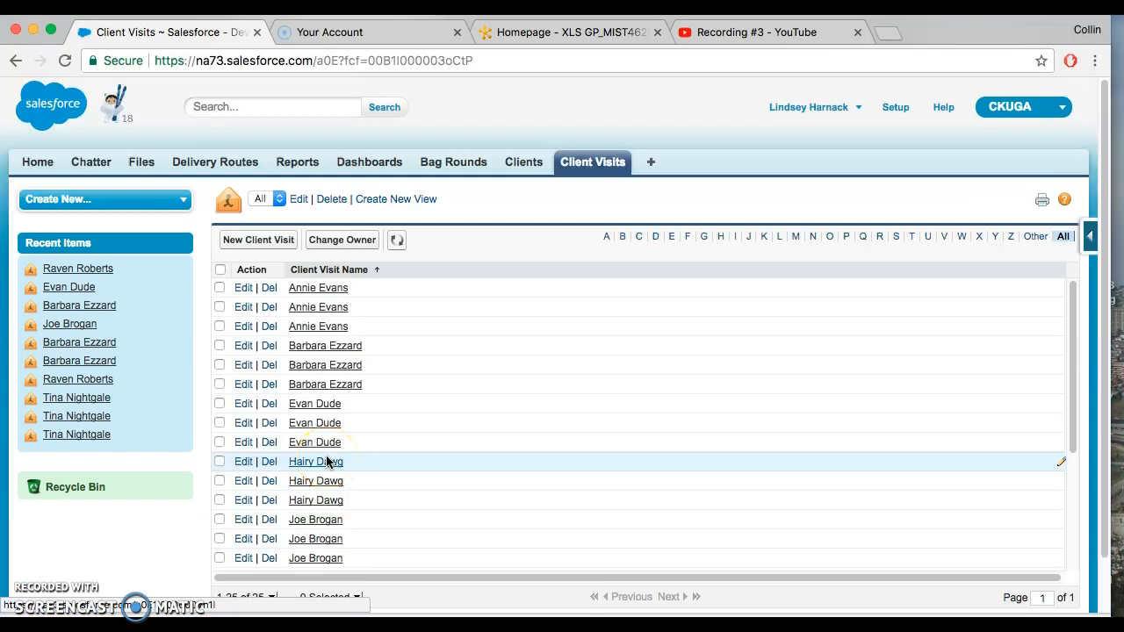
pyautogui.scroll(-8, 327, 465)
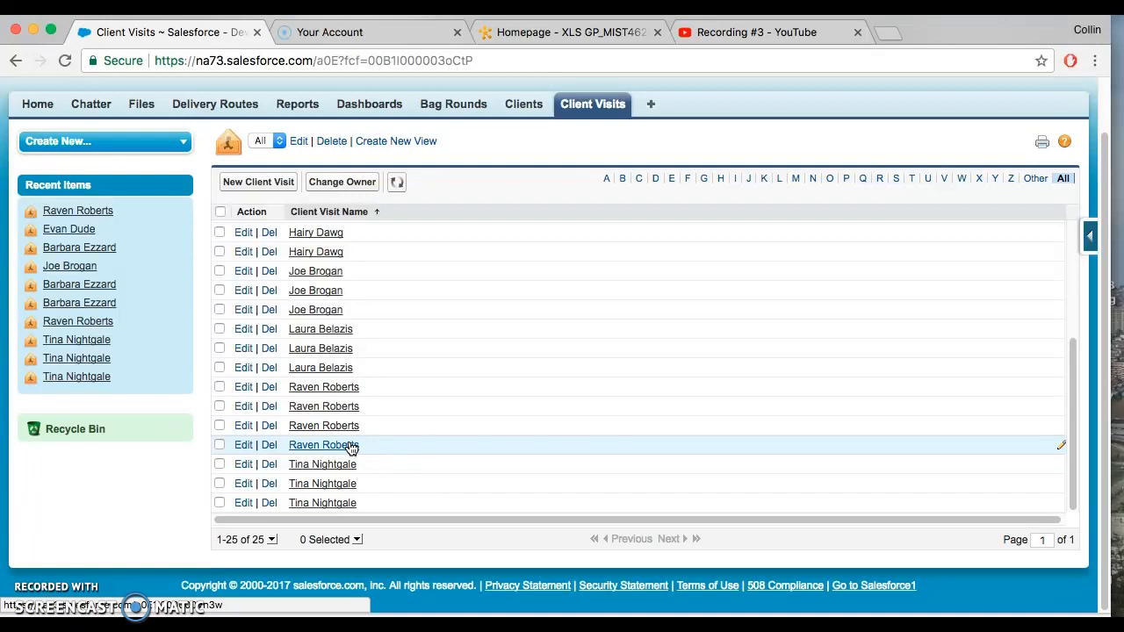
# Step: Open the fourth-from-last visit in the list, start deleting it from its detail page, cancel the deletion, and return to the list
pyautogui.click(350, 446)
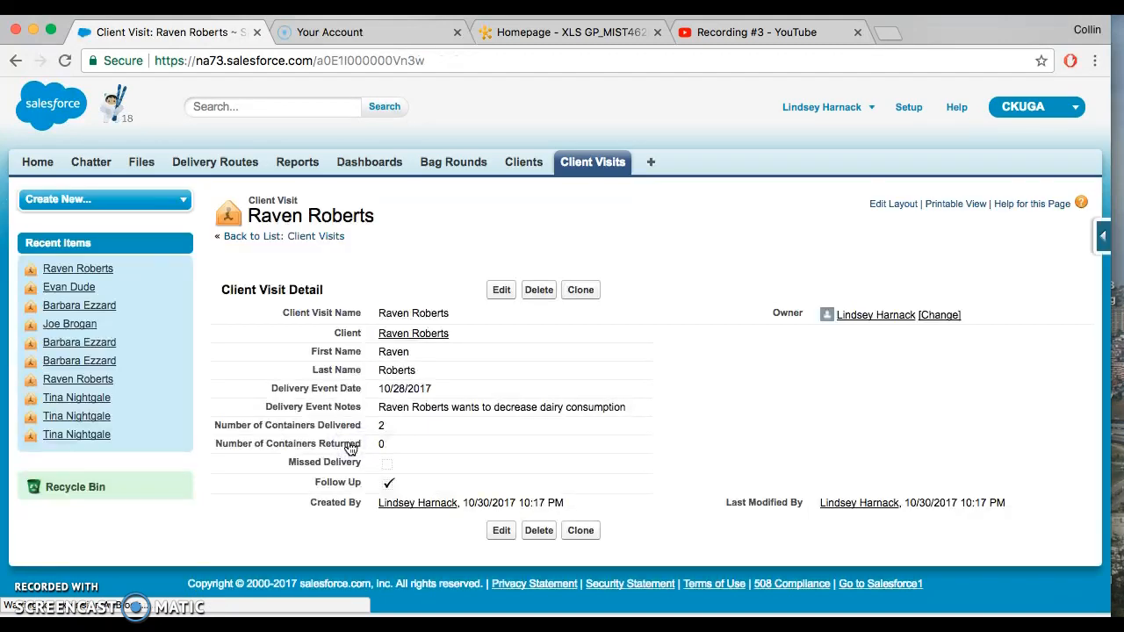
pyautogui.click(539, 532)
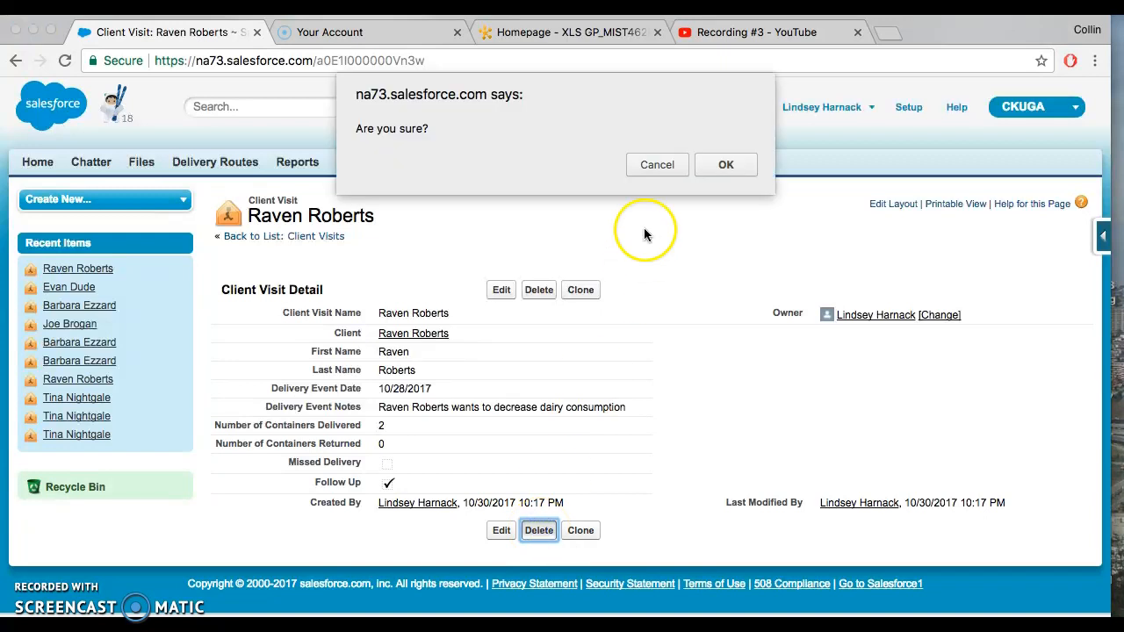
pyautogui.click(655, 165)
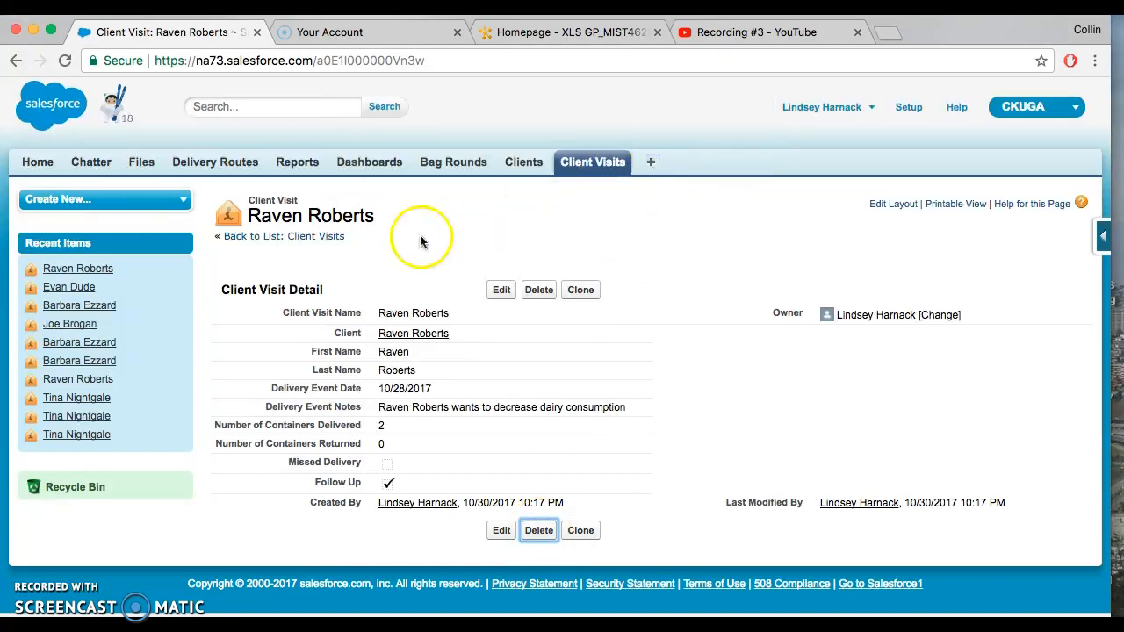
pyautogui.click(15, 60)
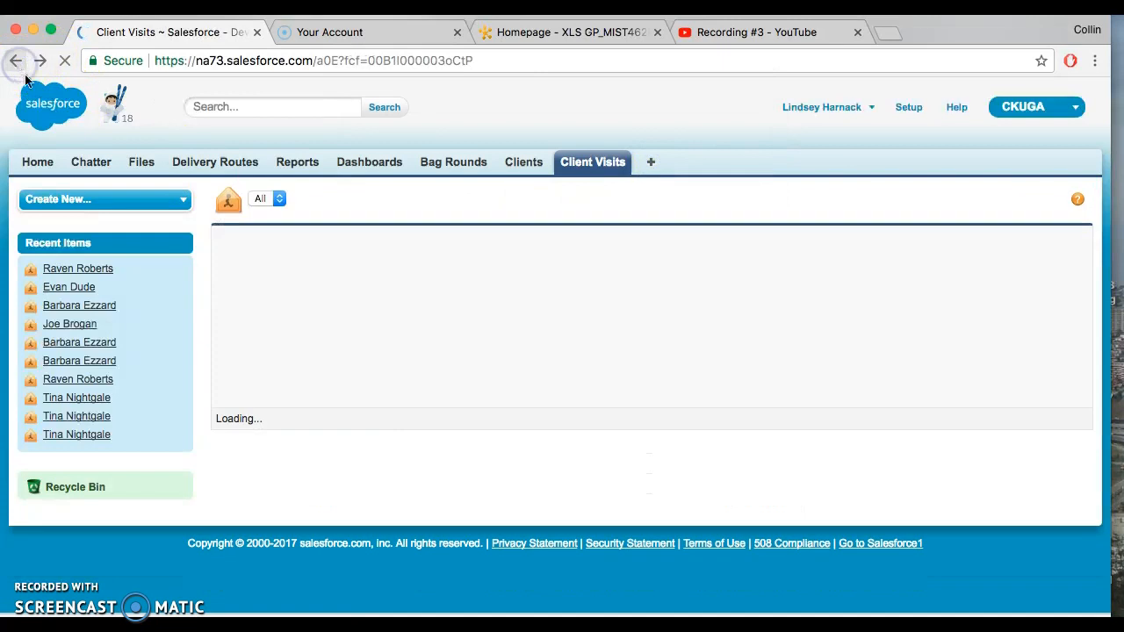
# Step: Delete the fourth-from-last visit directly from the list, confirm the deletion, and review the end of the updated list
pyautogui.scroll(-5, 359, 410)
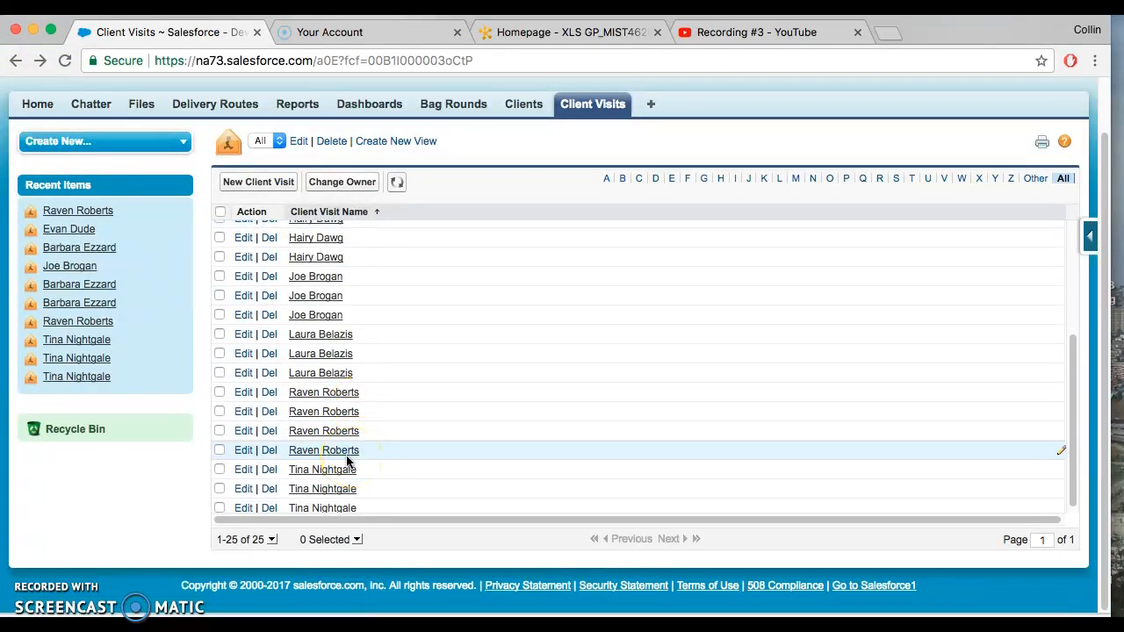
pyautogui.click(271, 455)
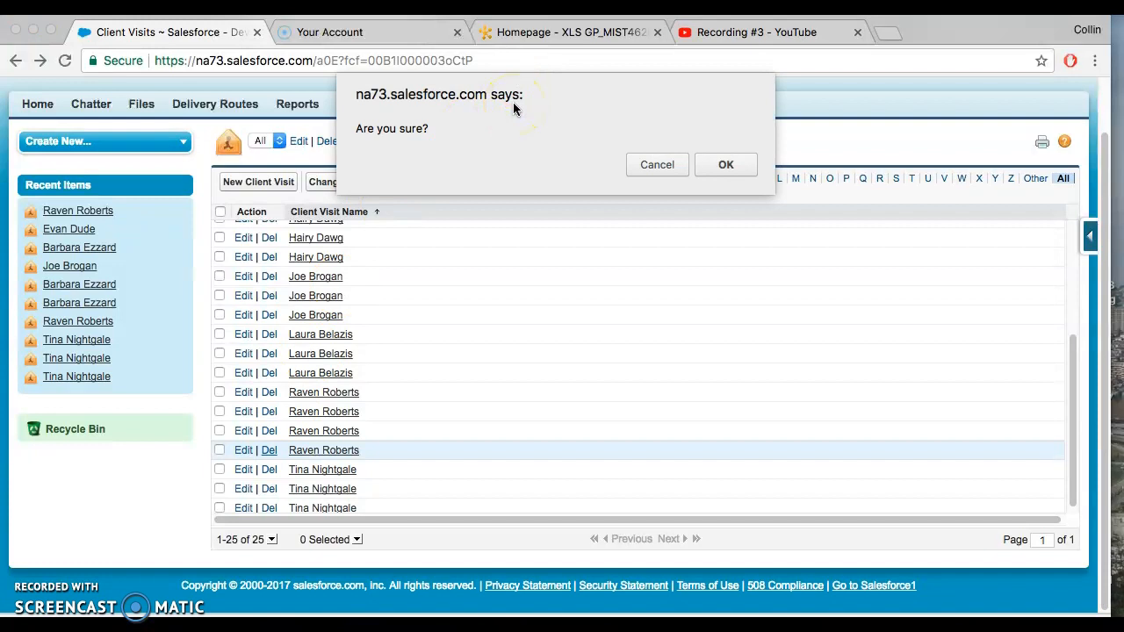
pyautogui.click(723, 166)
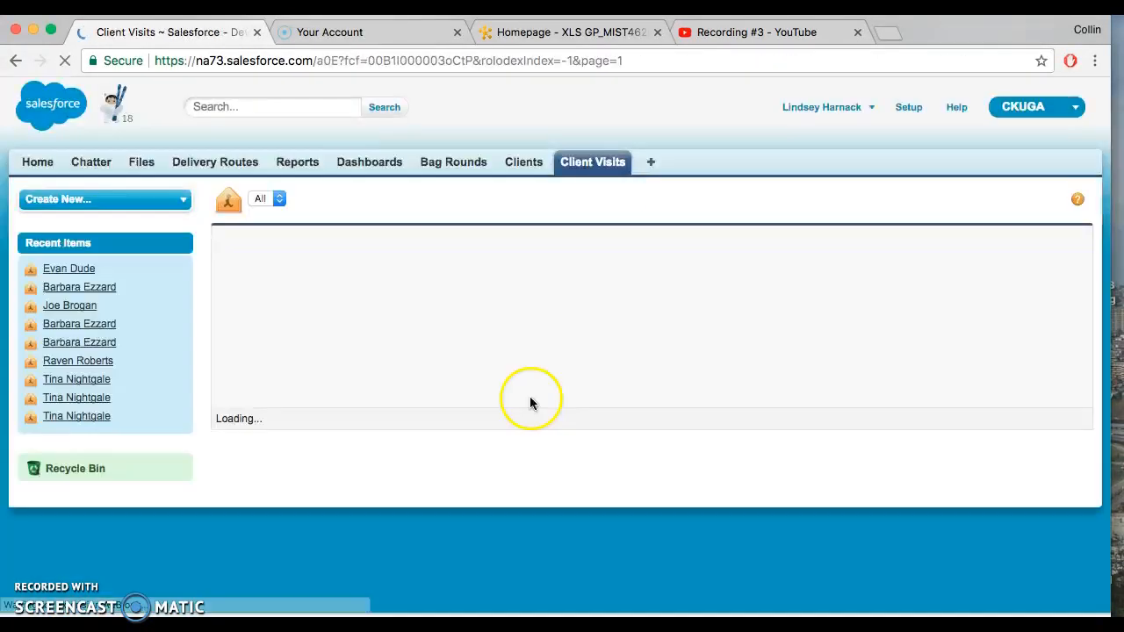
pyautogui.scroll(-5, 382, 412)
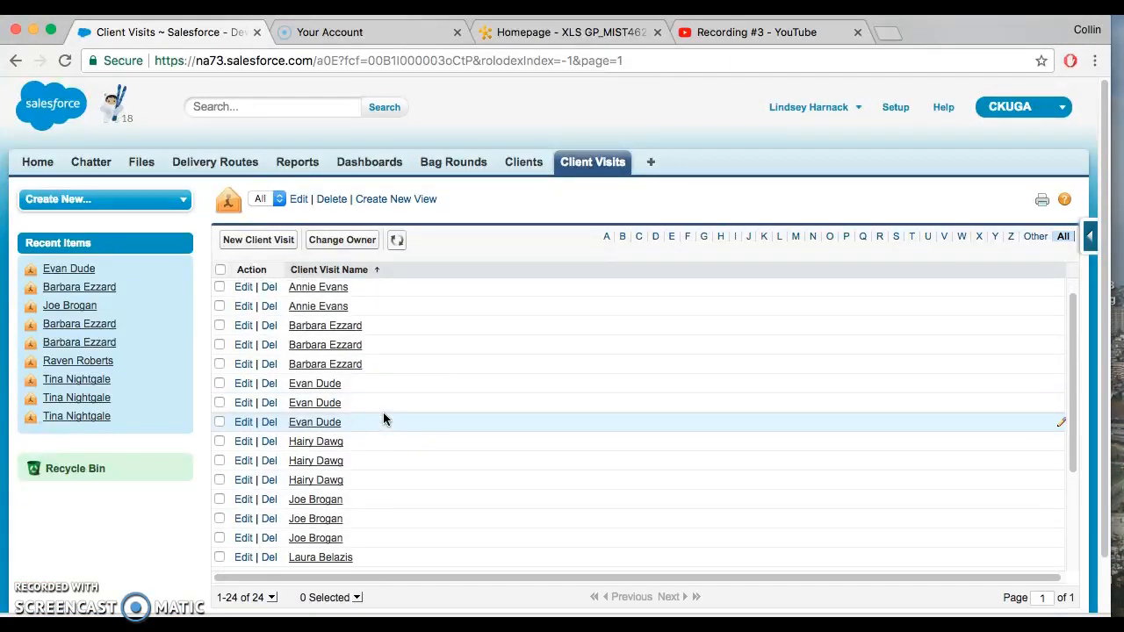
pyautogui.scroll(-1, 383, 411)
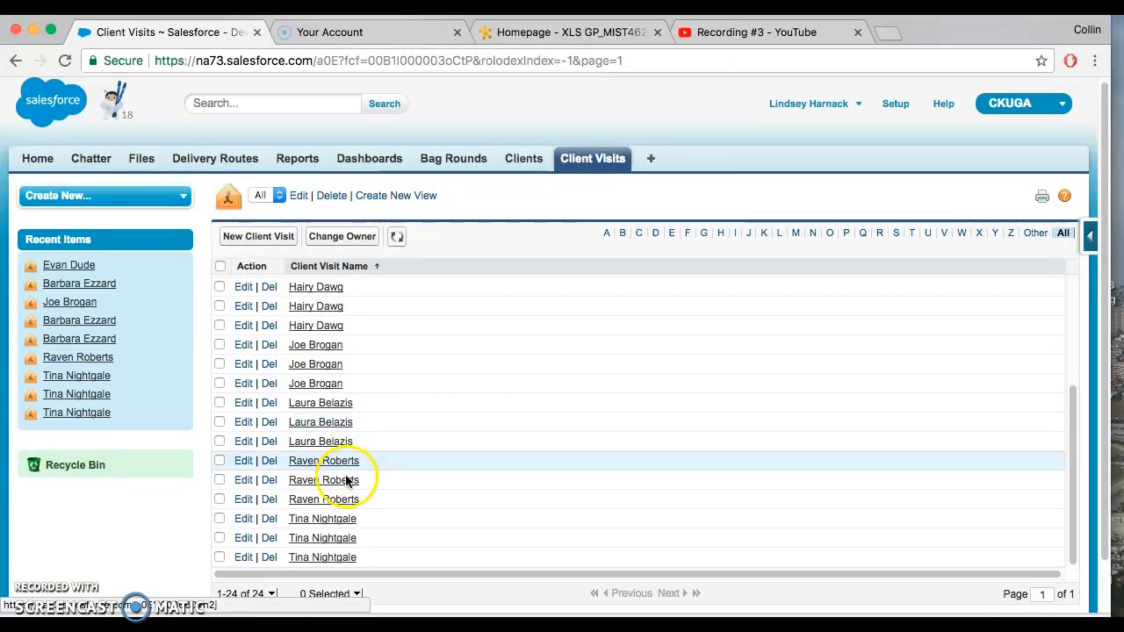